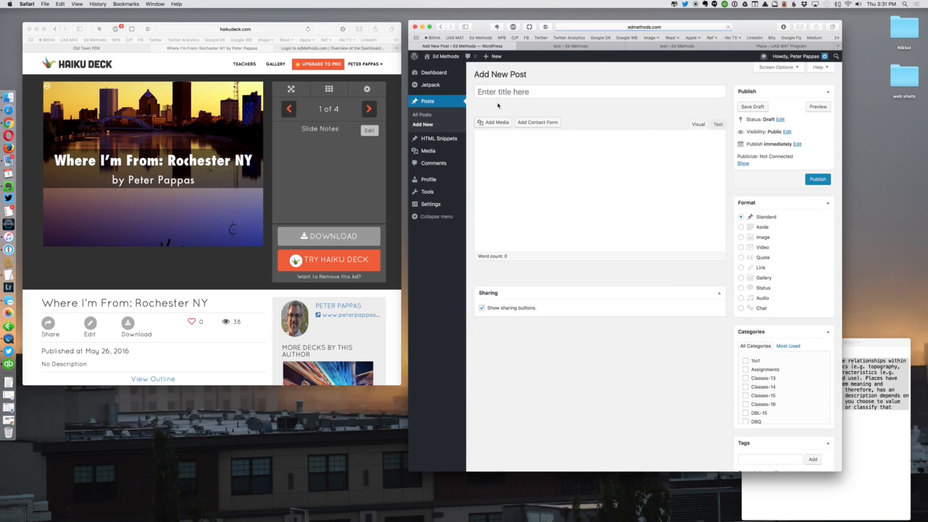
Copy the heading "Where I'm From: Rochester NY" from the text file into the new post's title.
click(879, 373)
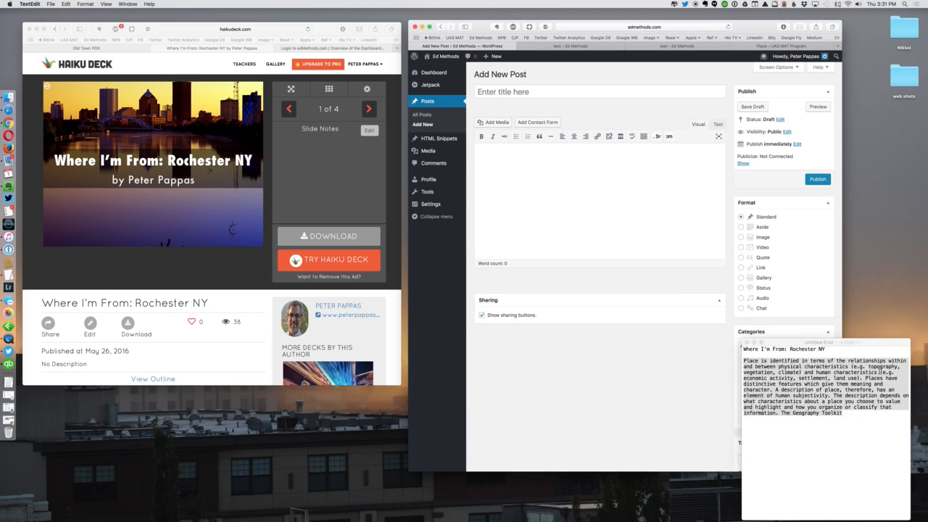
triple_click(795, 349)
key(super+c)
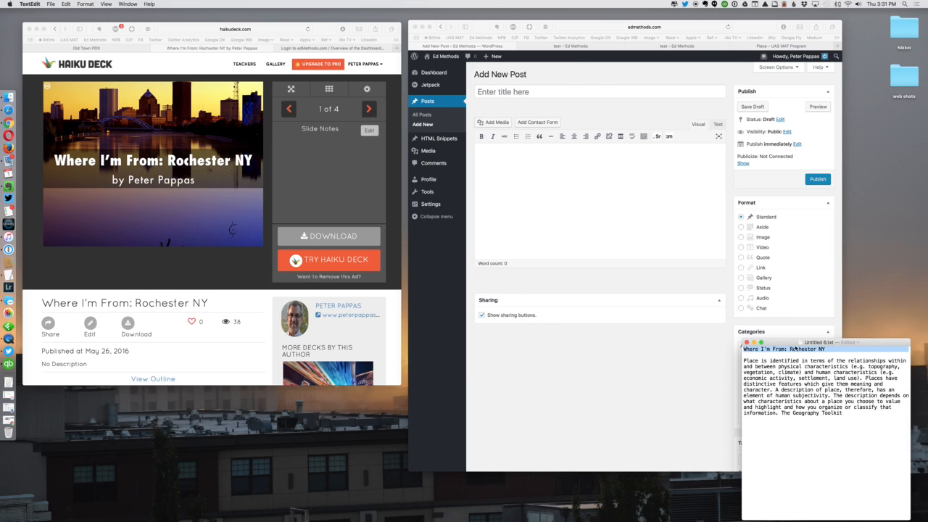
click(573, 80)
click(562, 92)
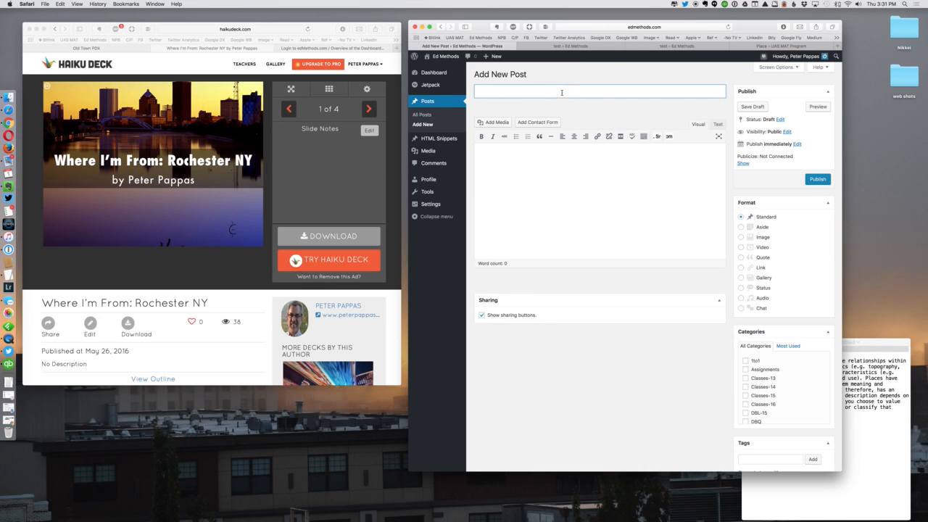
key(super+v)
Copy the paragraph about place from the text file into the post body and add a blank line below it.
click(880, 399)
triple_click(880, 399)
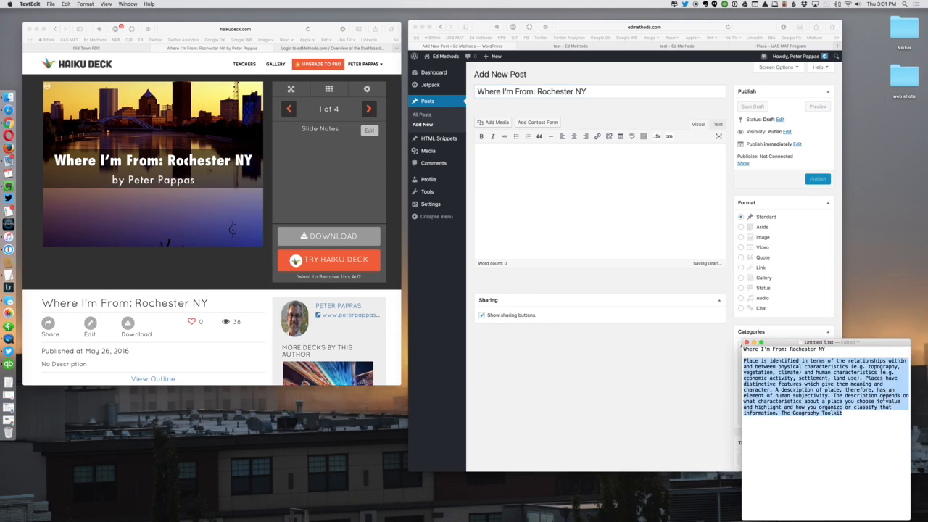
key(super+c)
click(565, 158)
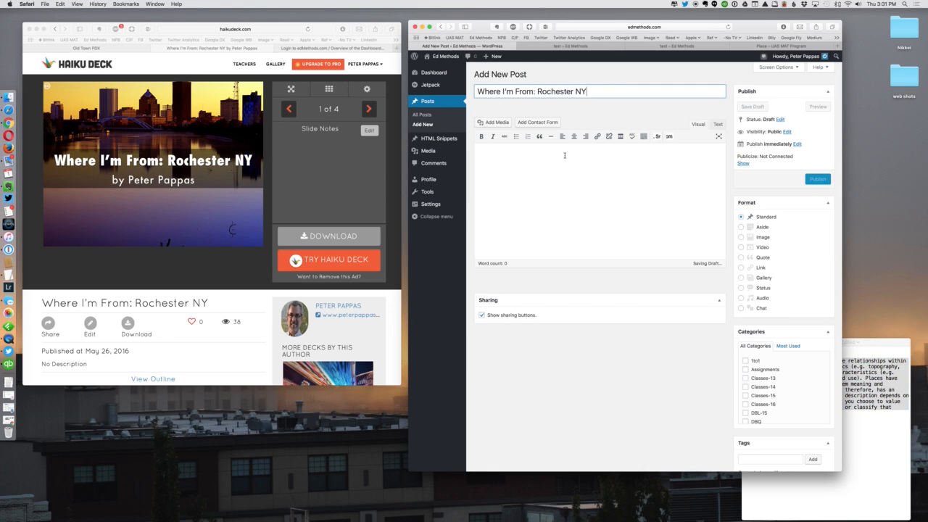
click(564, 157)
key(super+v)
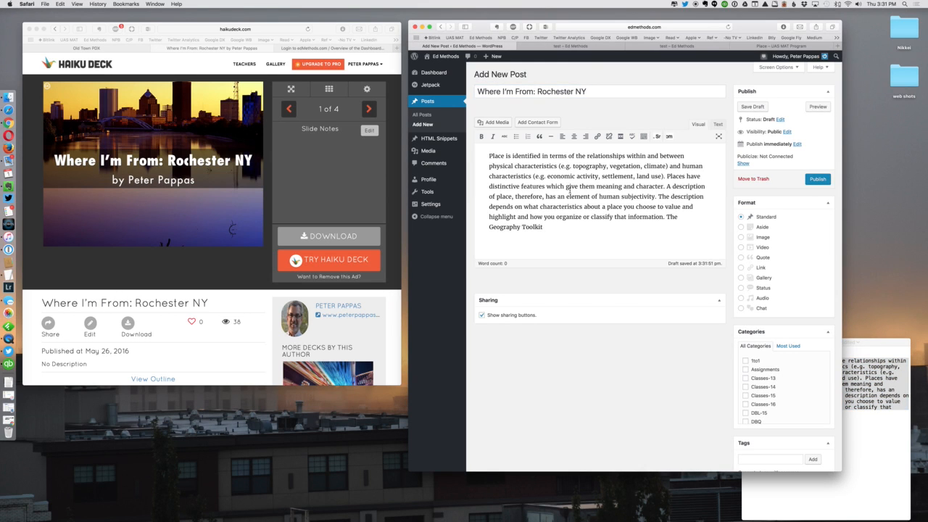
key(Return)
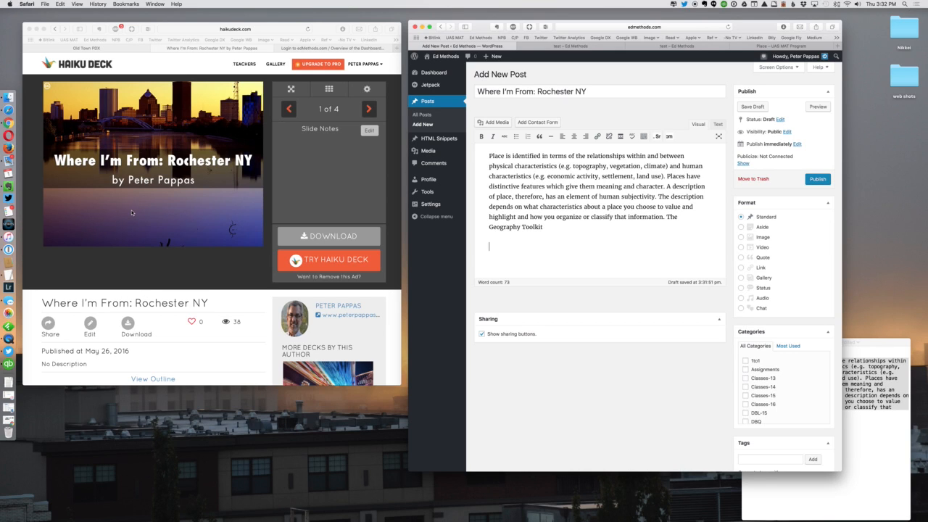
Open the sharing options of the Rochester NY Haiku Deck, copy its embed code, and return to the WordPress post.
click(47, 325)
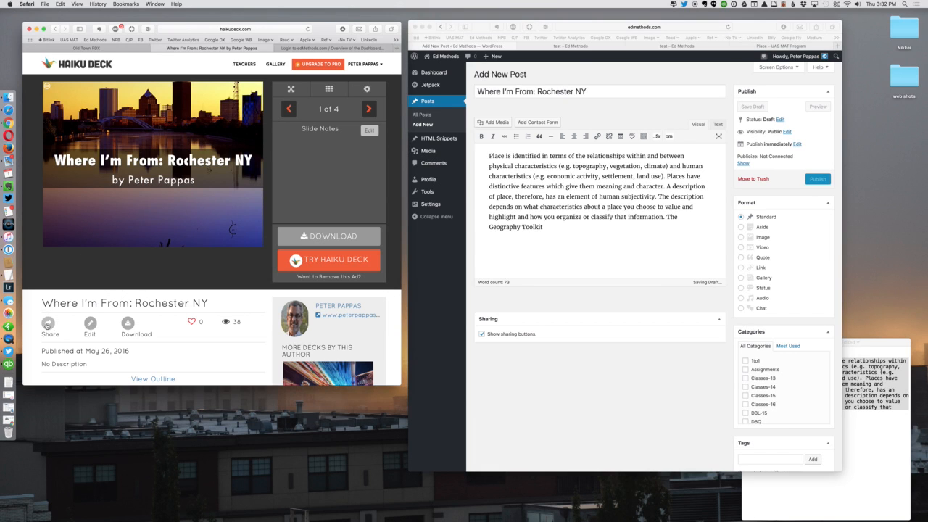
click(47, 326)
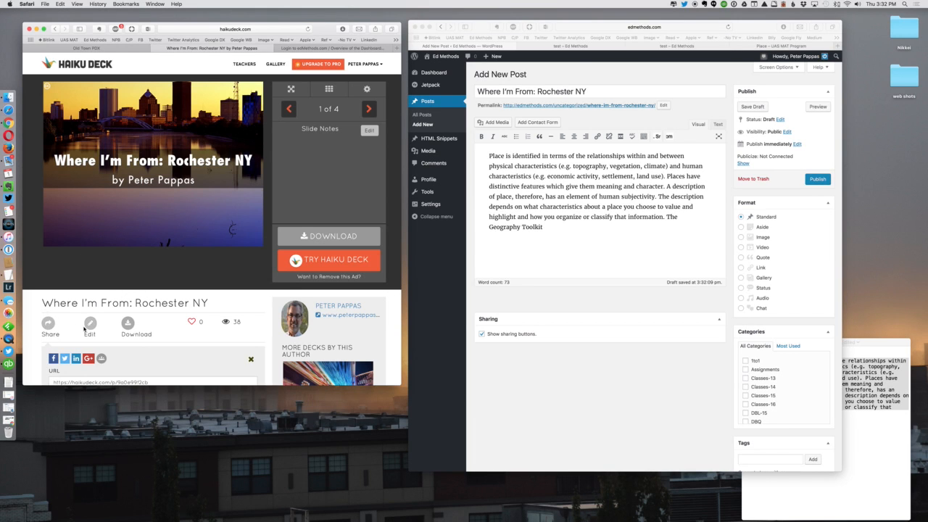
scroll(84, 328, down, 3)
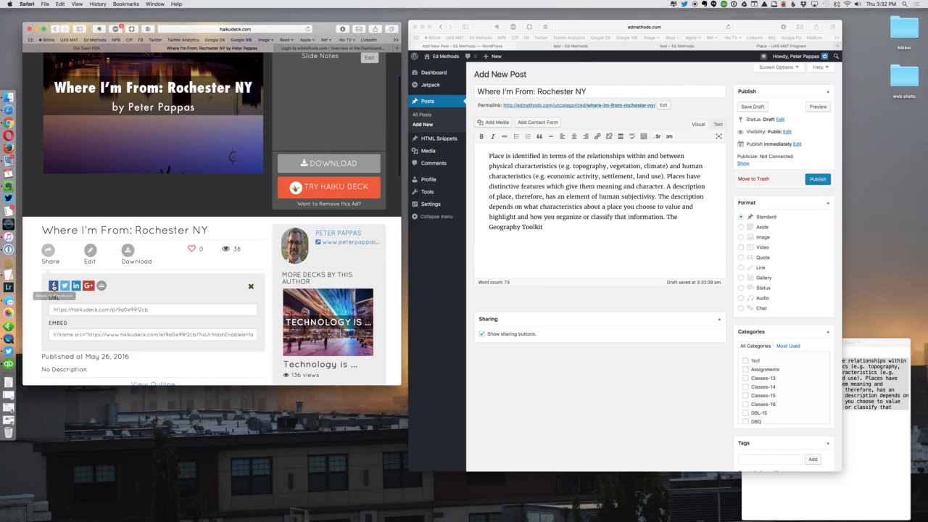
triple_click(66, 334)
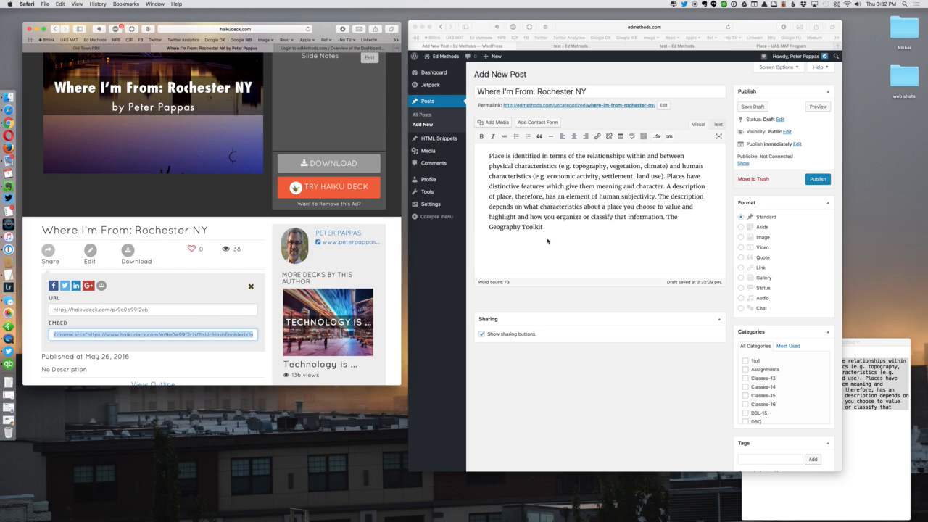
click(441, 267)
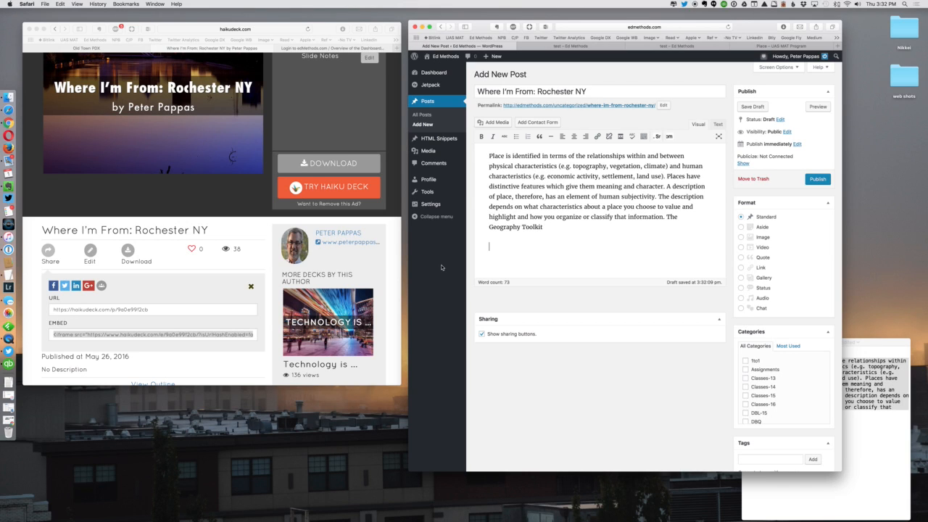
Create and publish an HTML snippet containing the Haiku Deck embed code, titled with the author's first name followed by "- Haiku".
mouse_move(423, 141)
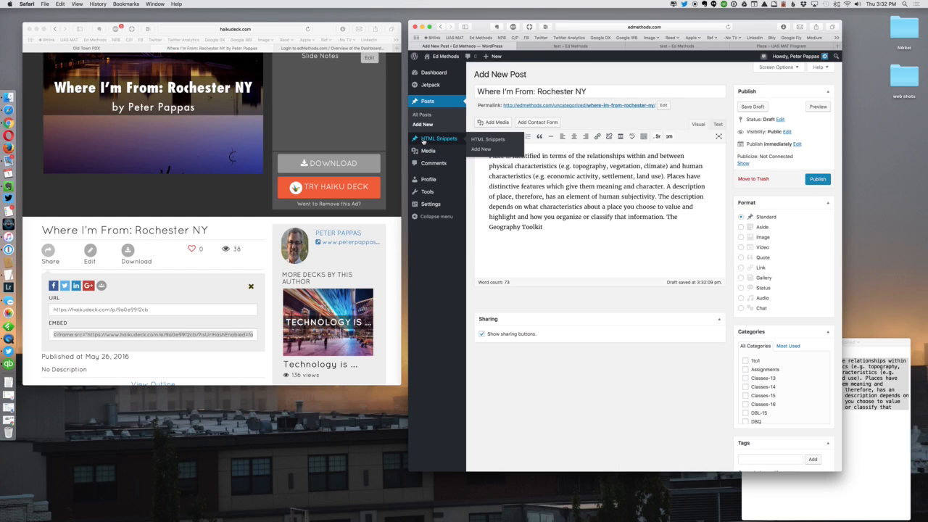
click(477, 149)
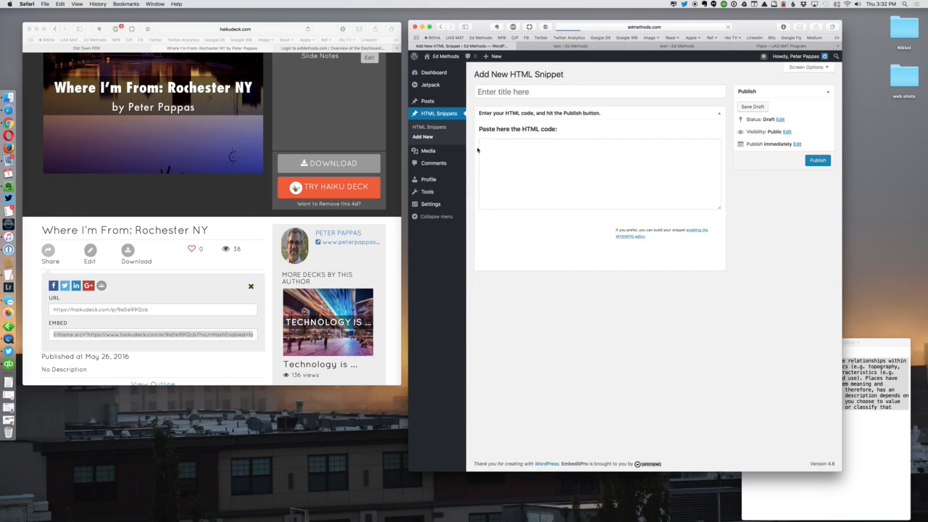
click(500, 92)
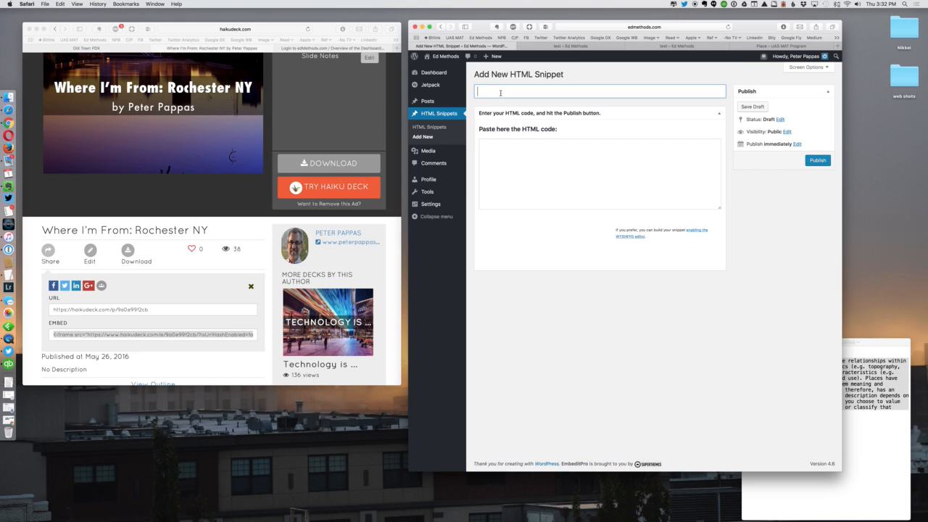
text(Peter- Haiku)
click(509, 148)
text(<iframe src="https://www.haikudeck.com/e/9a0e99f2cb/?isUrlHashEnabled=false&isPreviewEnabled=false&isHeaderVisible=false" width="640" height="541" frameborder="0" marginheight="0" marginwidth="0"></iframe><br/><span style="font-family: arial, sans-serif; font-size: 8pt;"><a title="Where I’m From: Rochester NY" href="https://www.haikudeck.com/p/9a0e99f2cb">Where I’m From: Rochester NY</a> - Created with Haiku Deck, presentation software that inspires</span>)
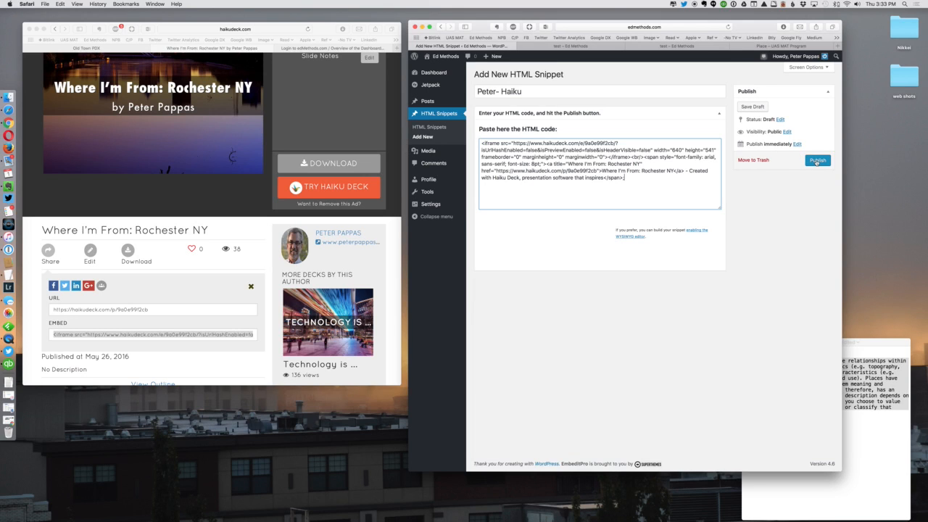
click(818, 161)
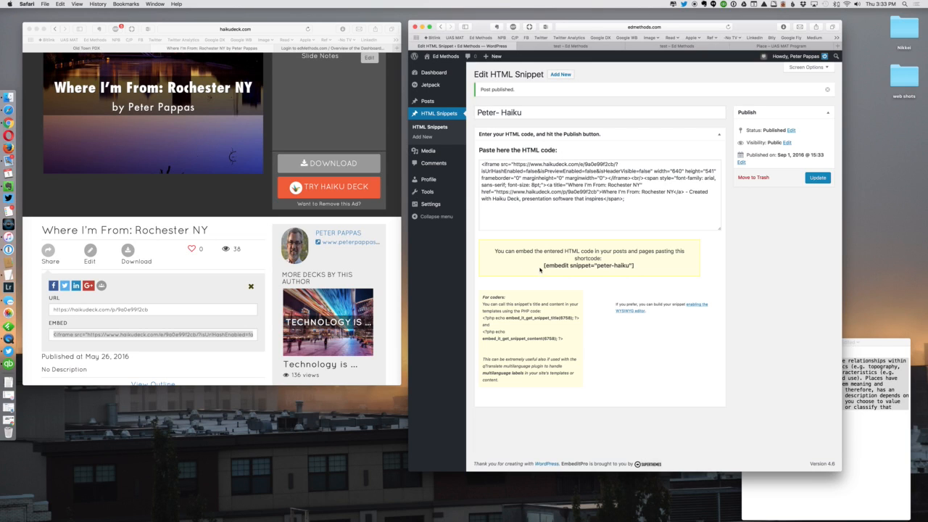
Copy the published snippet's shortcode and paste it on a new line below the paragraph in the Rochester NY draft post.
drag(539, 267, 635, 268)
key(super+c)
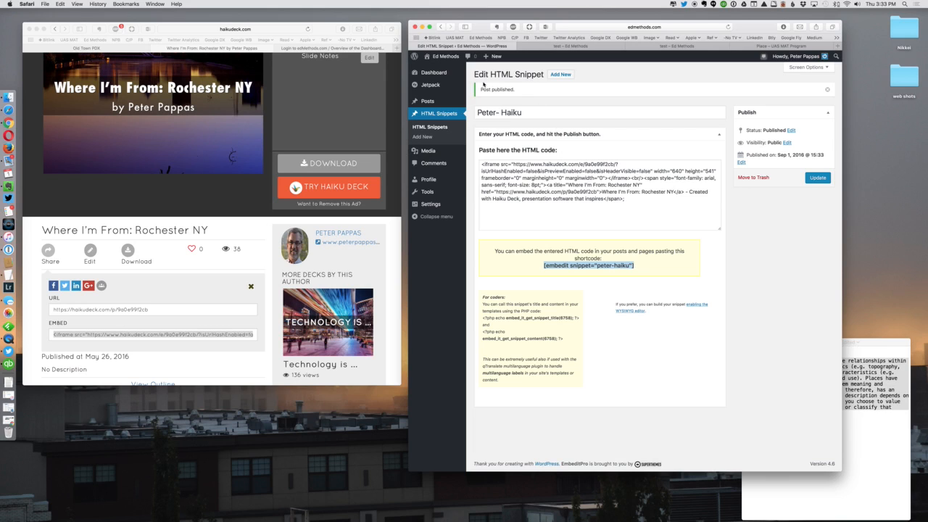
click(430, 103)
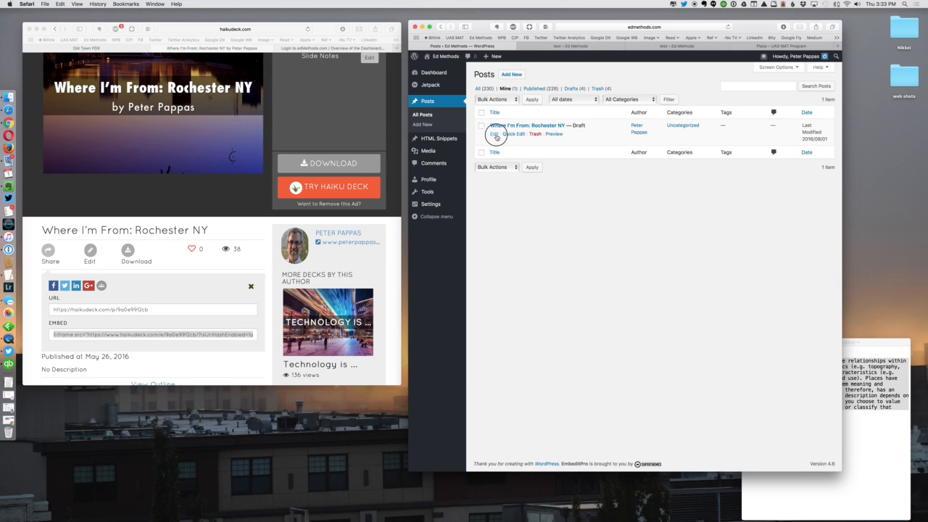
click(496, 135)
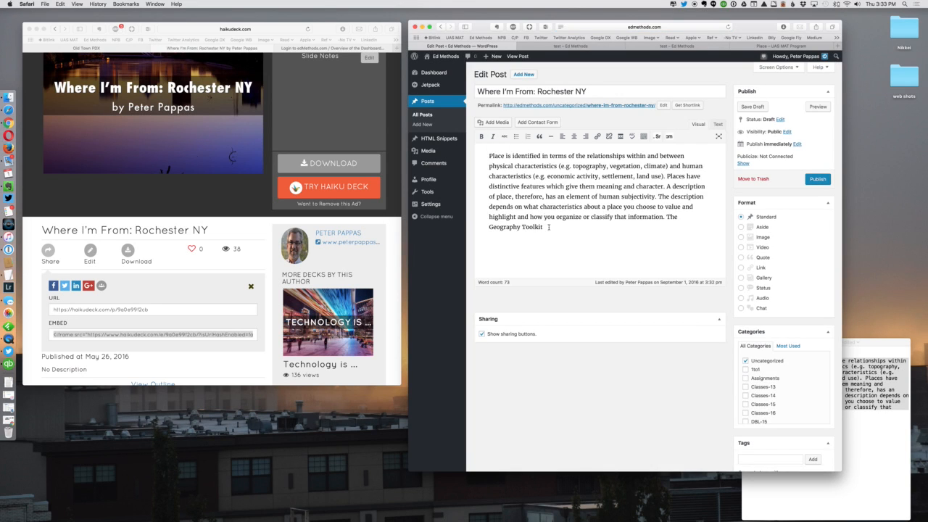
click(549, 227)
key(Return)
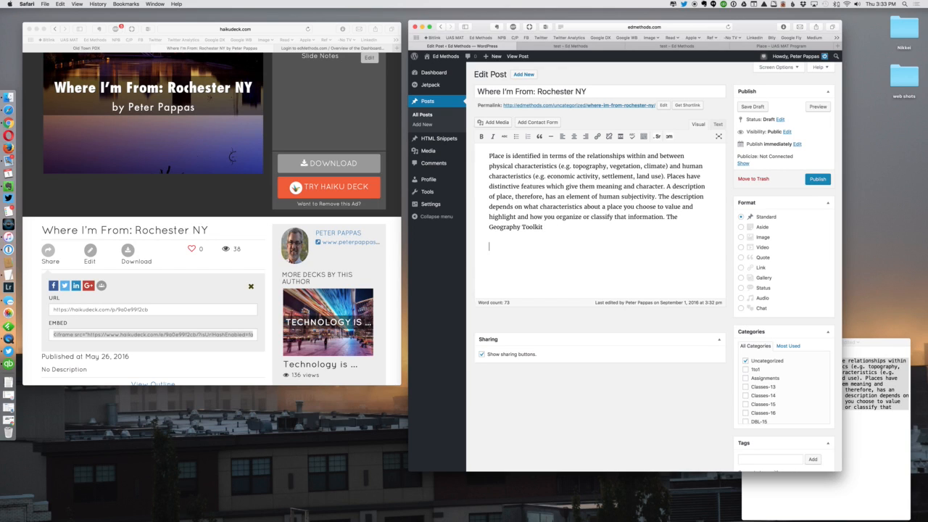
key(super+v)
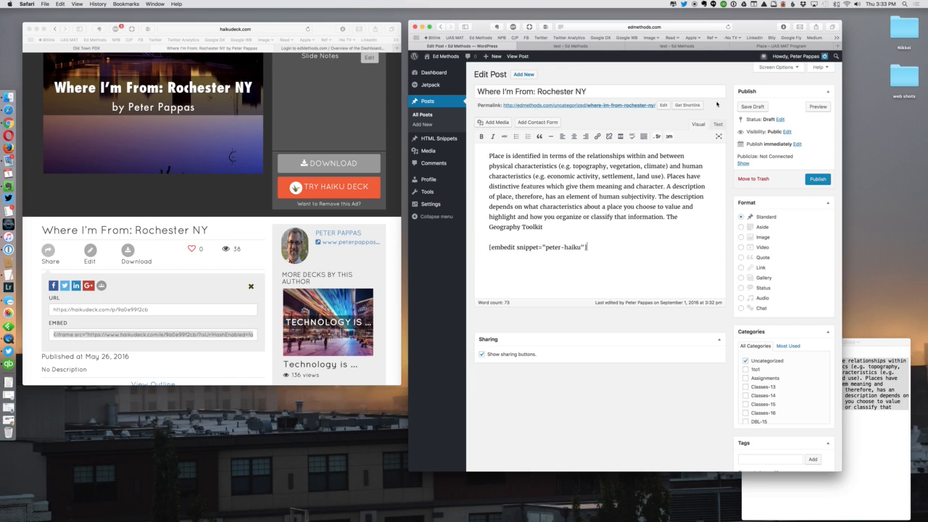
Save the post draft and preview it to check the embedded Haiku Deck below the paragraph.
click(752, 107)
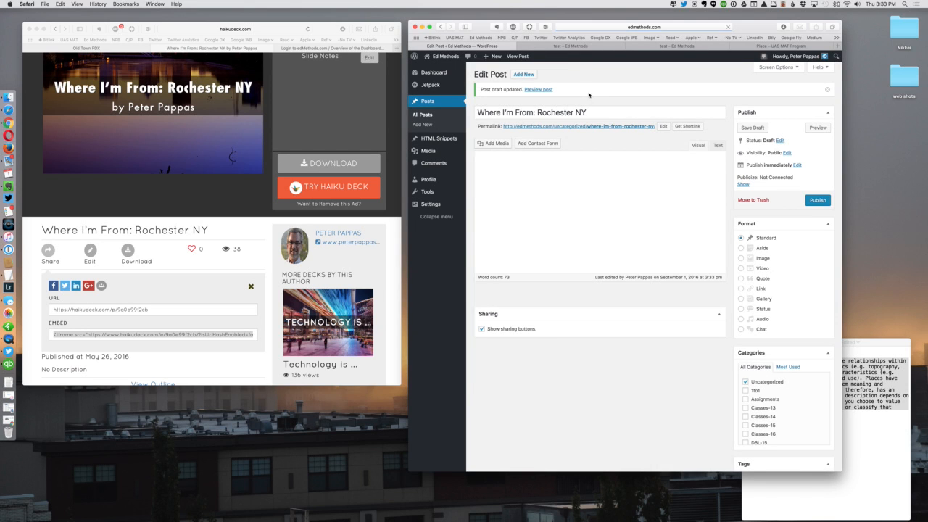
click(540, 90)
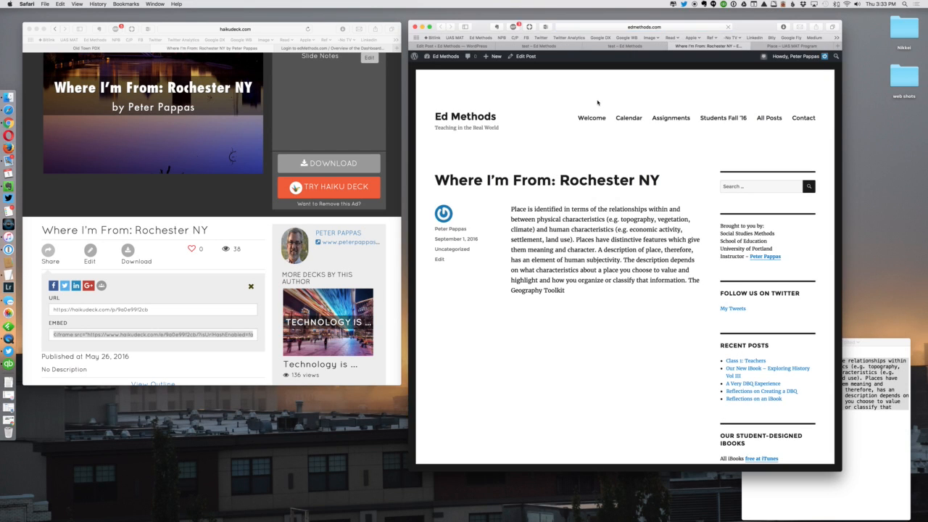
scroll(635, 207, down, 3)
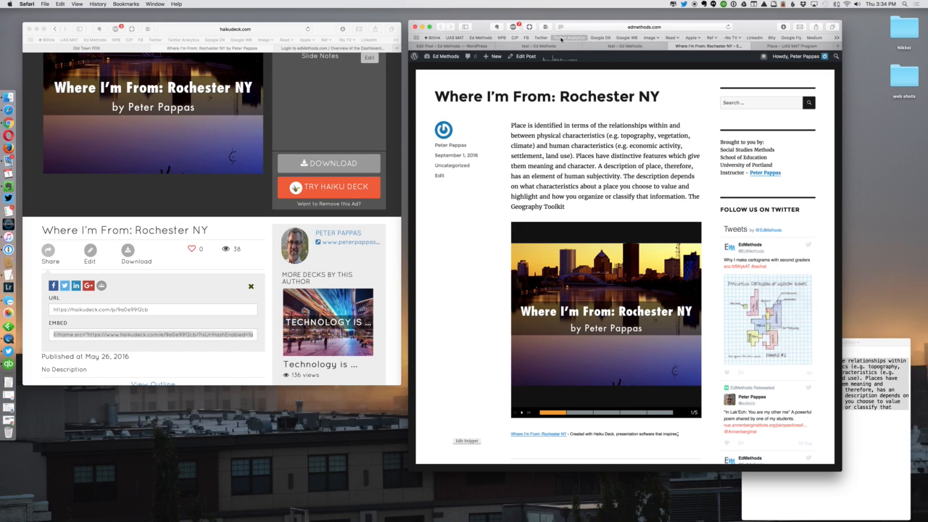
Close the post preview and one of the two test pages, and return to the Edit Post page.
click(672, 47)
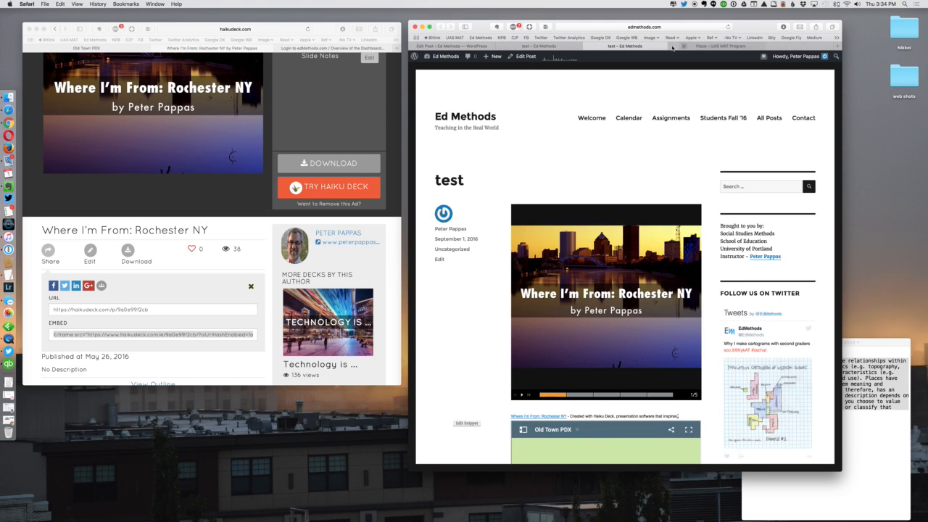
click(551, 47)
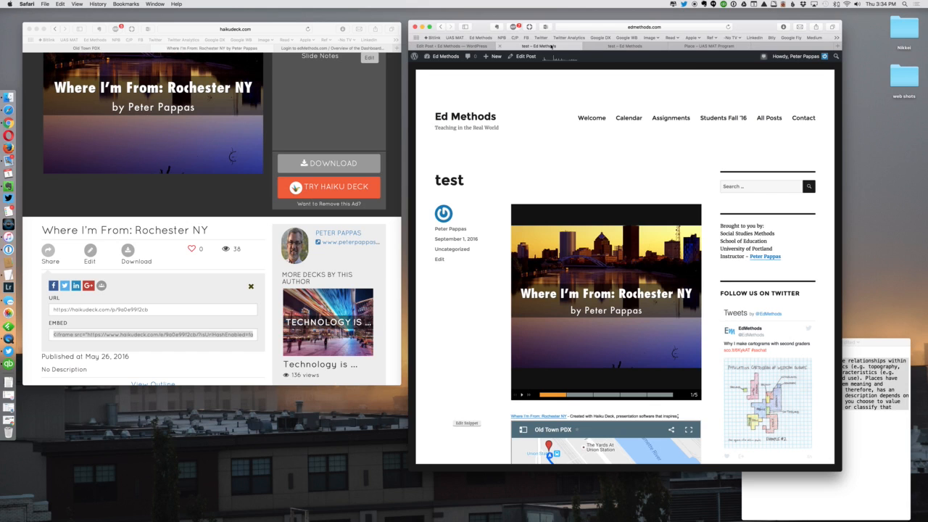
click(501, 46)
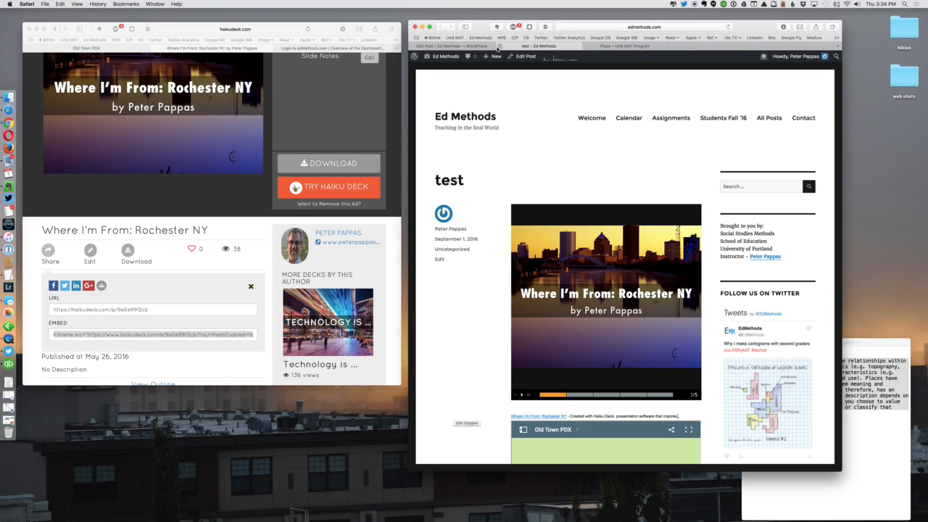
click(457, 46)
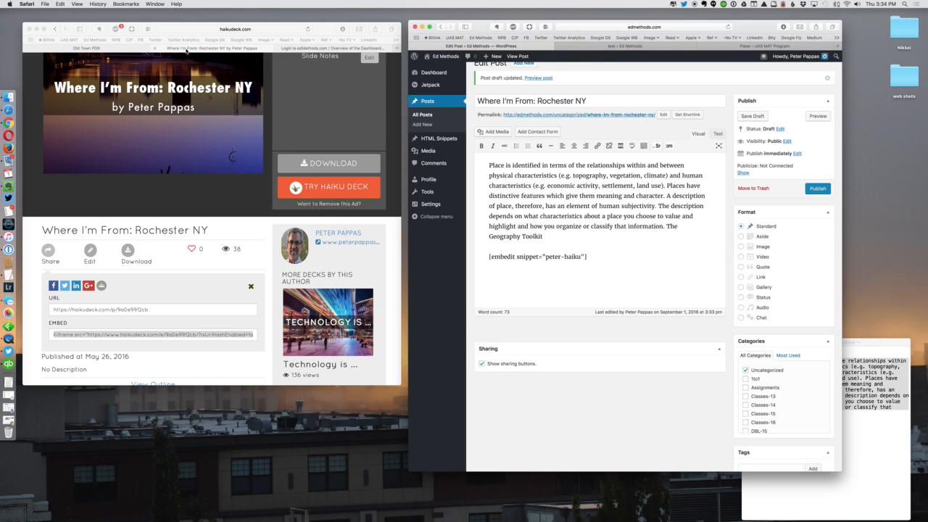
Set link sharing of the Old Town PDX Google map to "On - Public on the web" and finish the sharing settings.
click(132, 50)
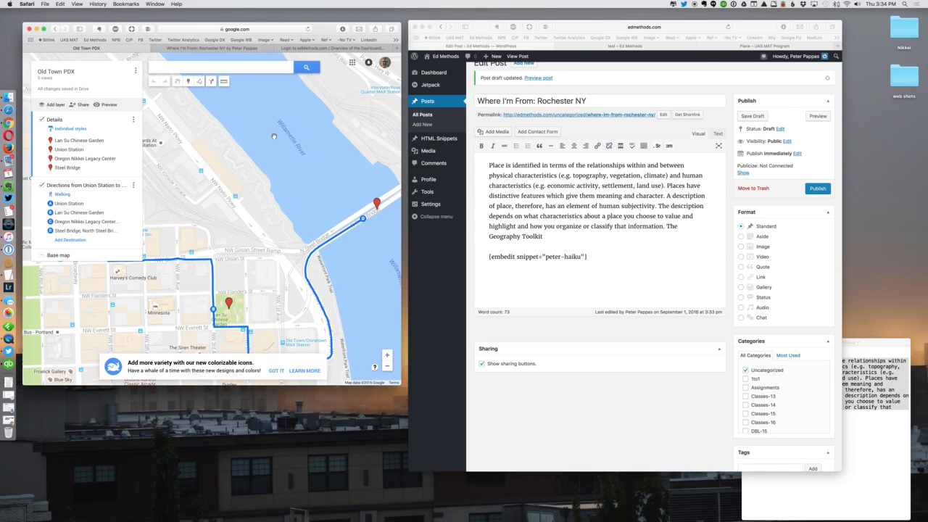
click(84, 105)
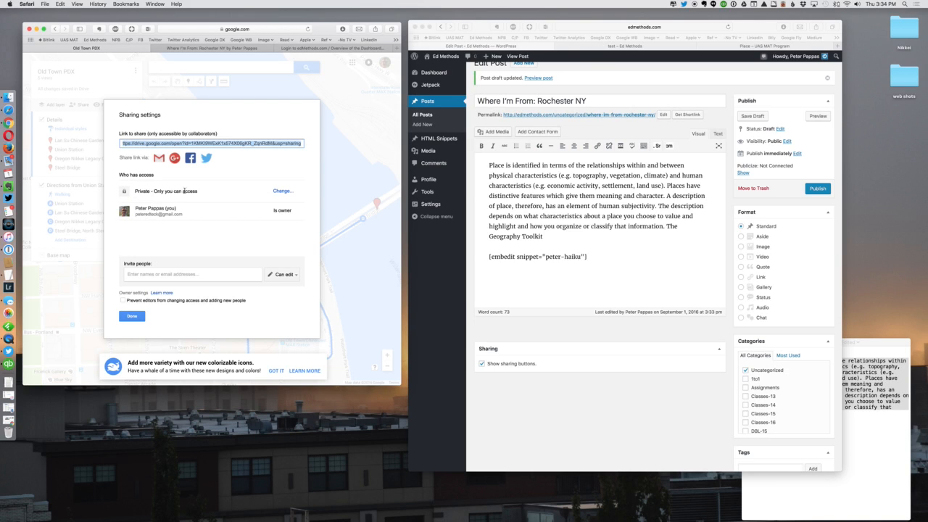
click(279, 191)
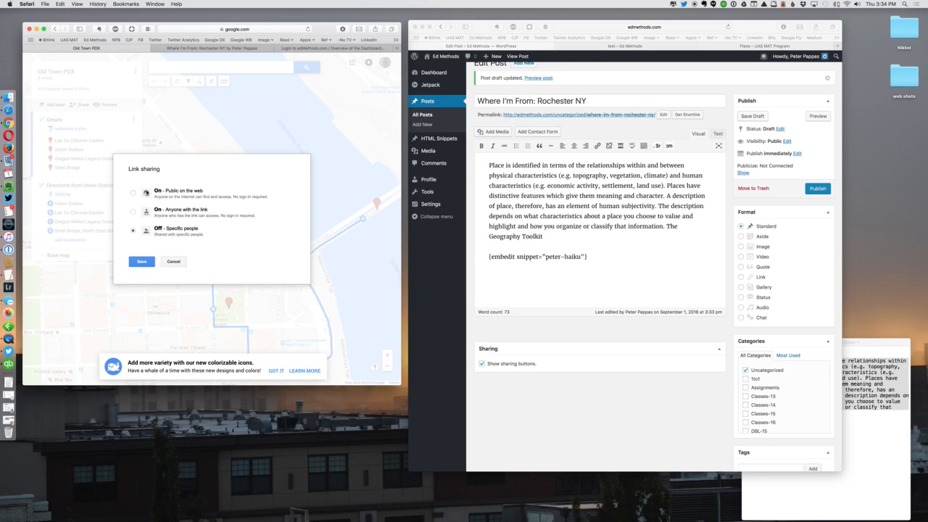
click(132, 194)
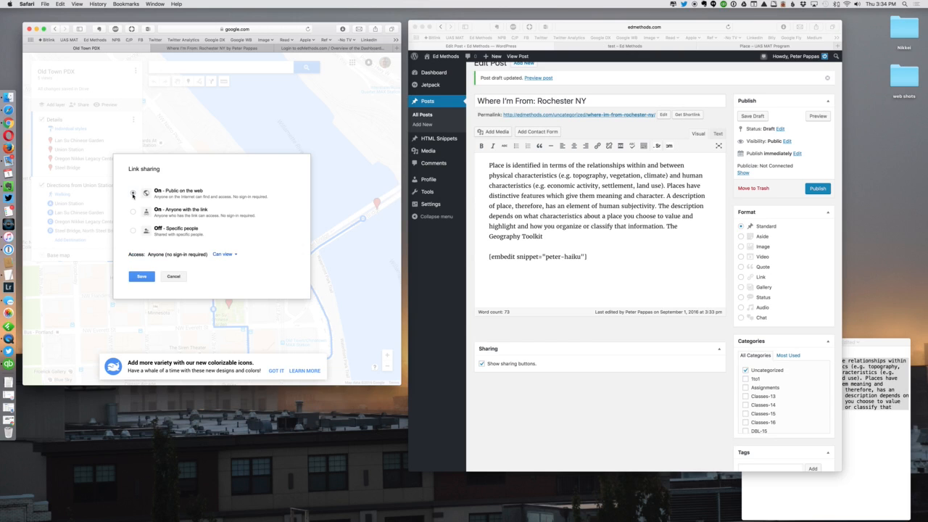
click(141, 277)
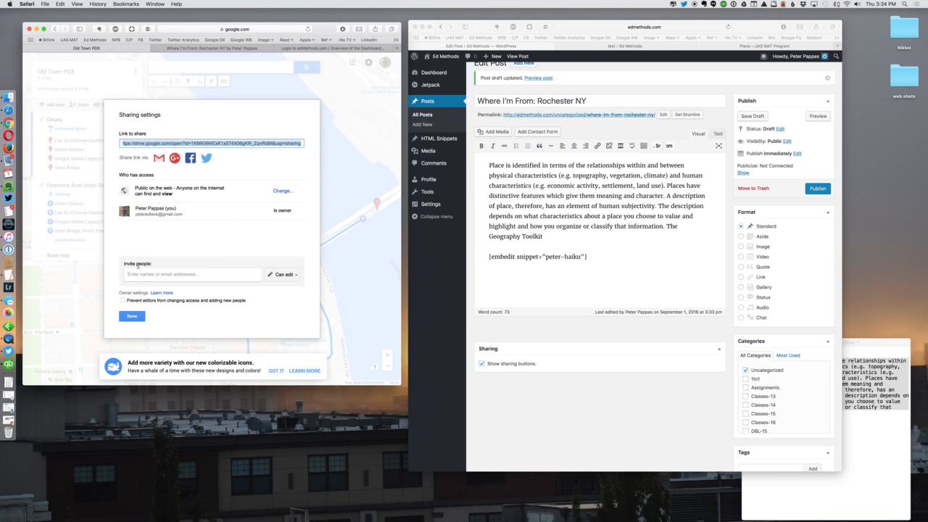
click(138, 316)
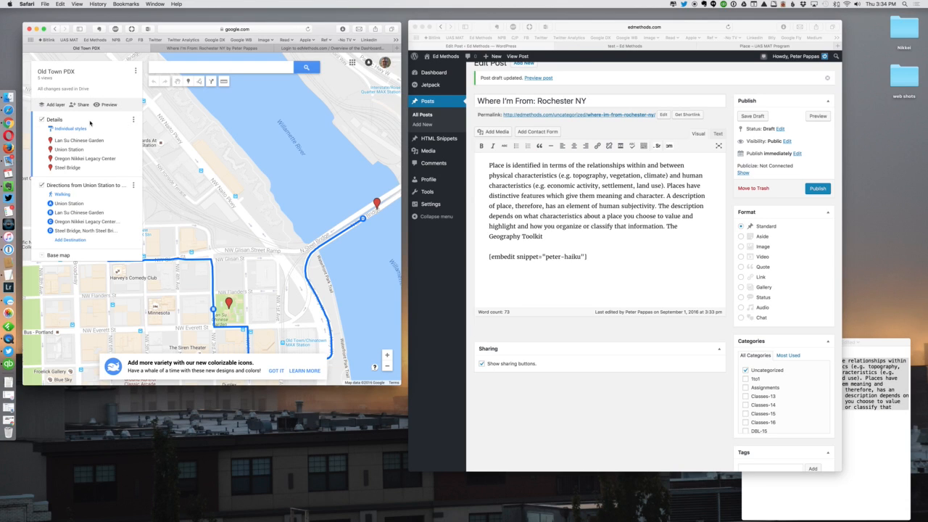
Get the HTML embed code of the Old Town PDX Google map and return to the WordPress editor.
click(135, 72)
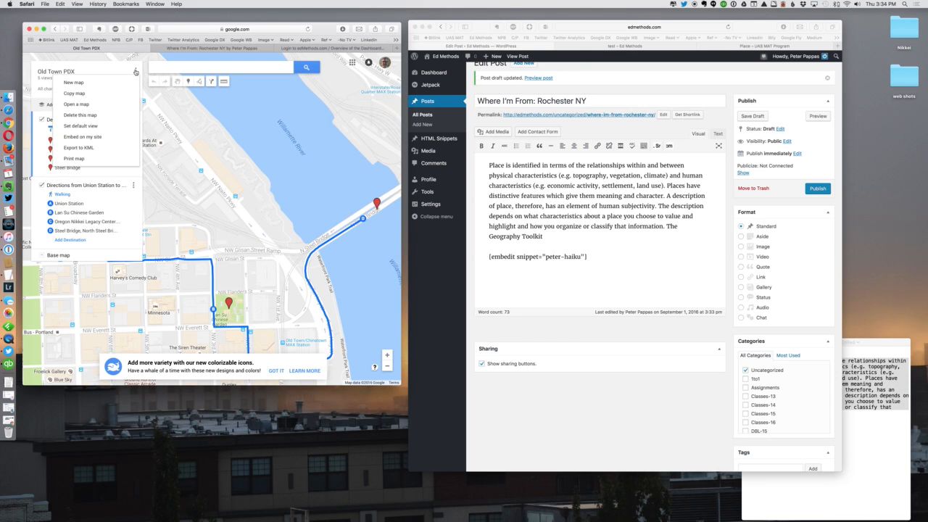
click(97, 137)
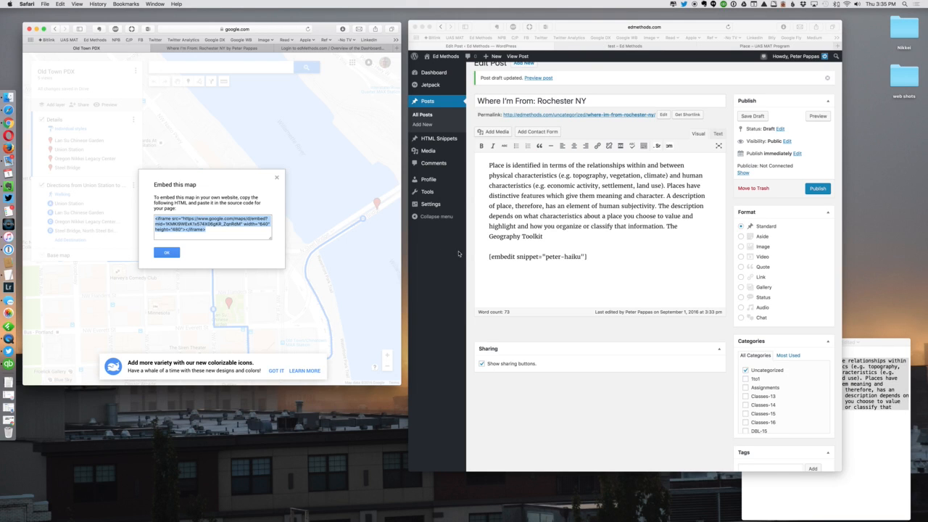
click(484, 280)
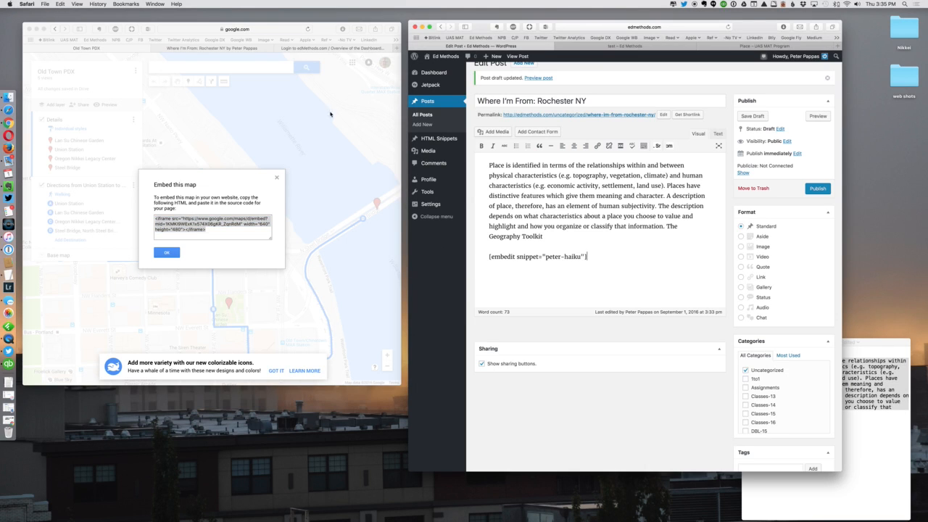
Publish a new HTML snippet containing the map's iframe embed code, titled with the author's first name and "MyMap".
mouse_move(429, 140)
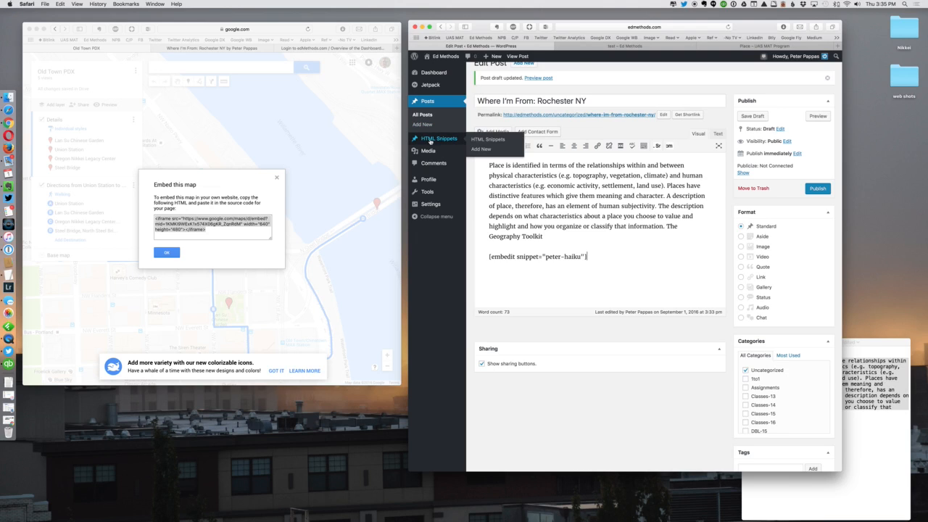
click(475, 150)
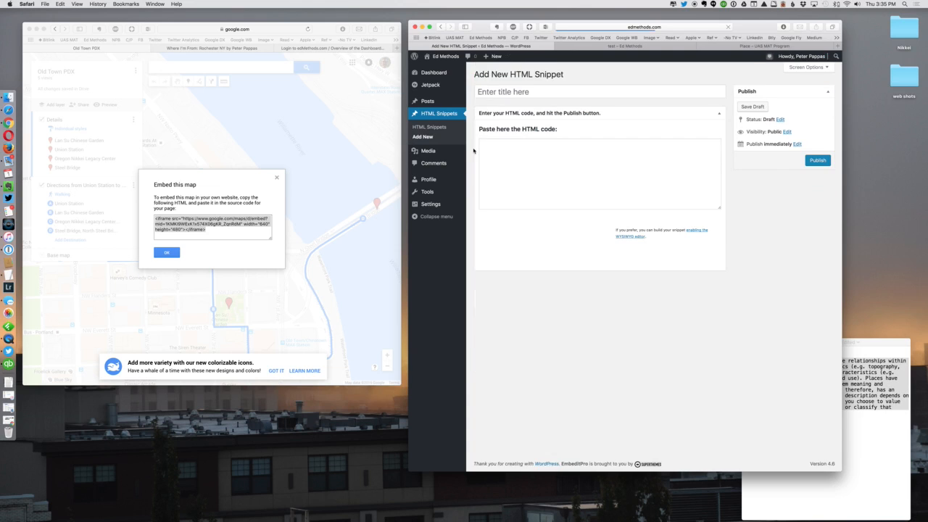
click(497, 147)
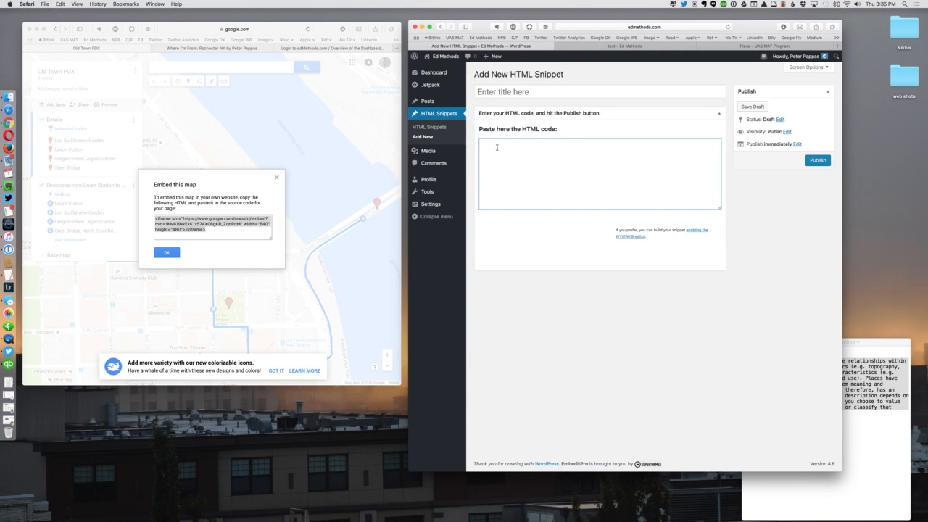
text(<iframe src="https://www.google.com/maps/d/embed?mid=1KMKl9WExK1x574X06gKR_ZqnRdM" width="640" height="480"></iframe>)
click(506, 91)
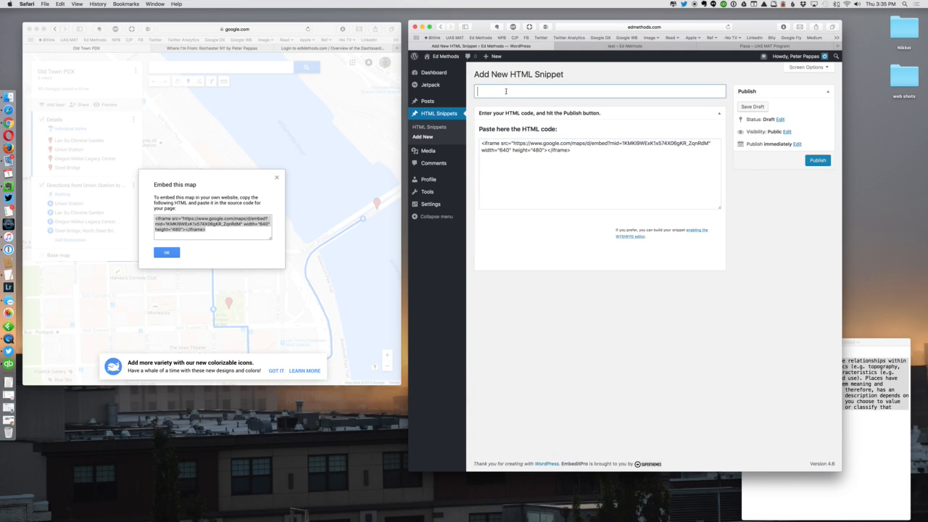
text(Peter MyMap)
click(826, 160)
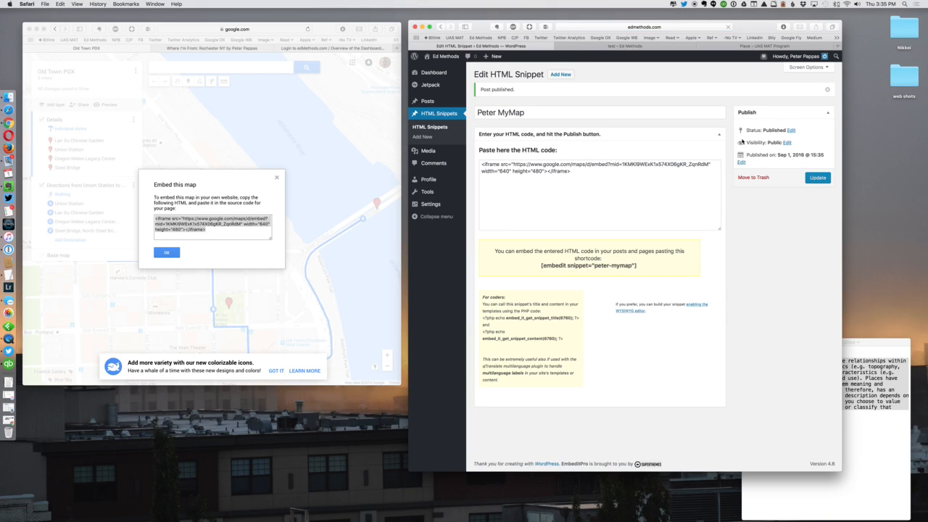
Open the published MyMap snippet from the list of HTML snippets and copy its shortcode.
click(425, 129)
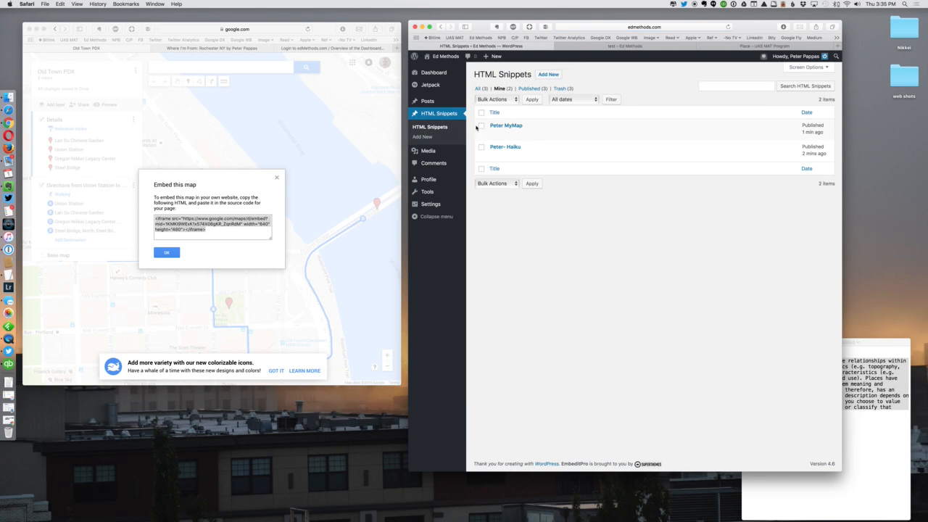
mouse_move(498, 131)
click(501, 126)
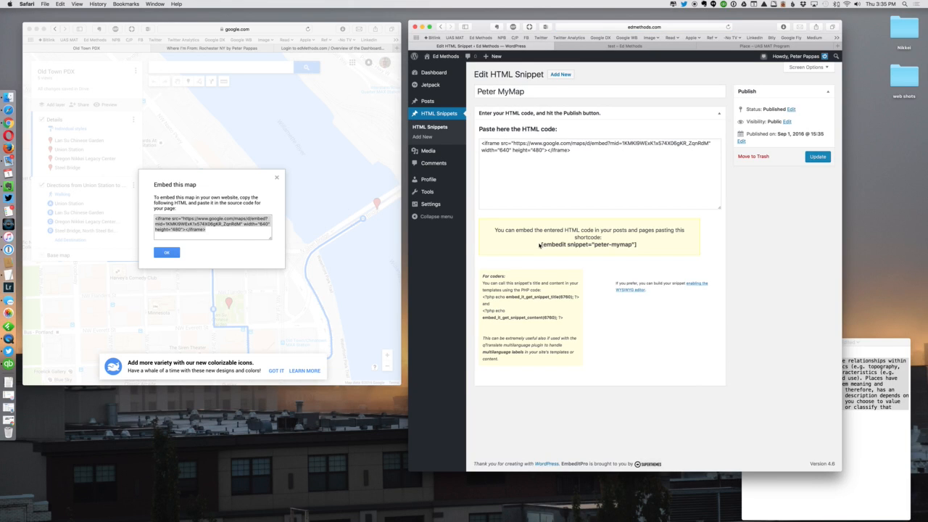
drag(540, 243, 637, 245)
key(super+c)
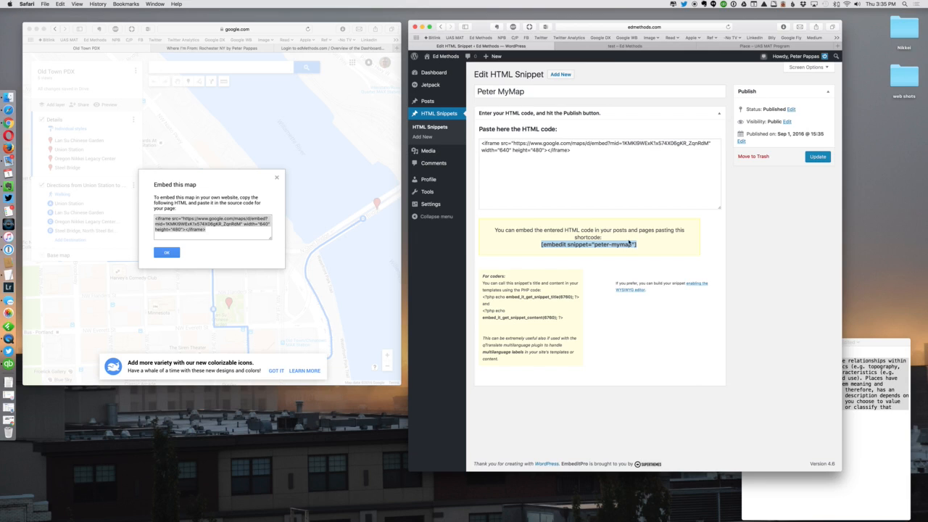
click(605, 46)
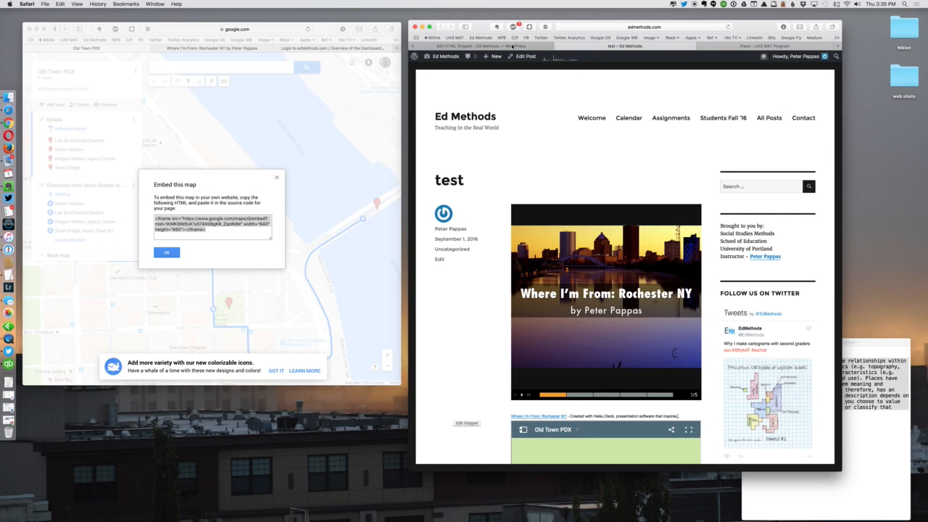
click(530, 61)
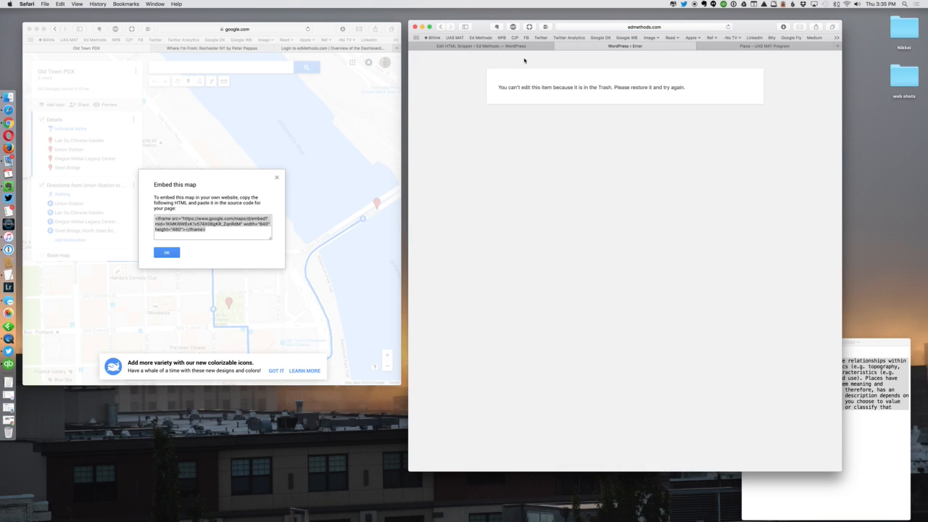
click(443, 45)
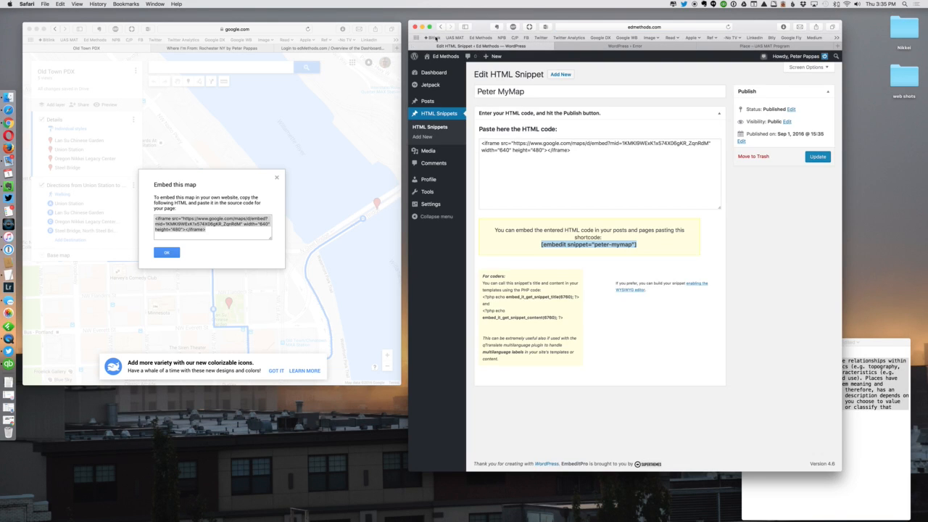
Reopen the "Where I'm From: Rochester NY" draft post and add the line "Some more texthere" below the Haiku Deck shortcode.
mouse_move(428, 103)
click(479, 103)
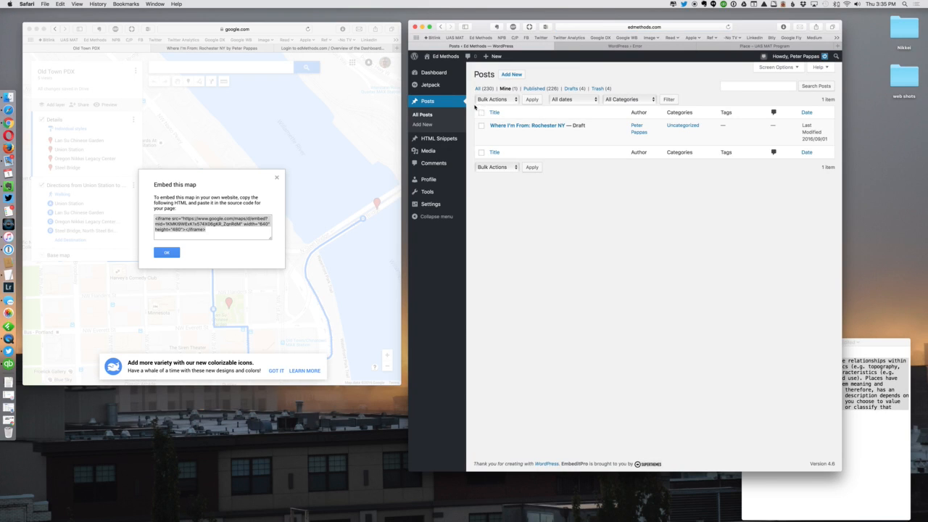
click(495, 134)
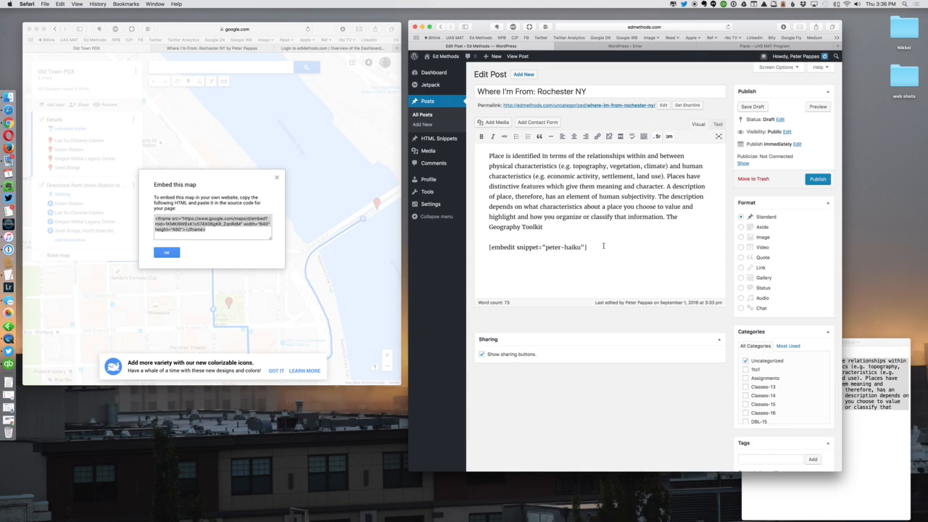
click(603, 245)
key(Return)
key(Return)
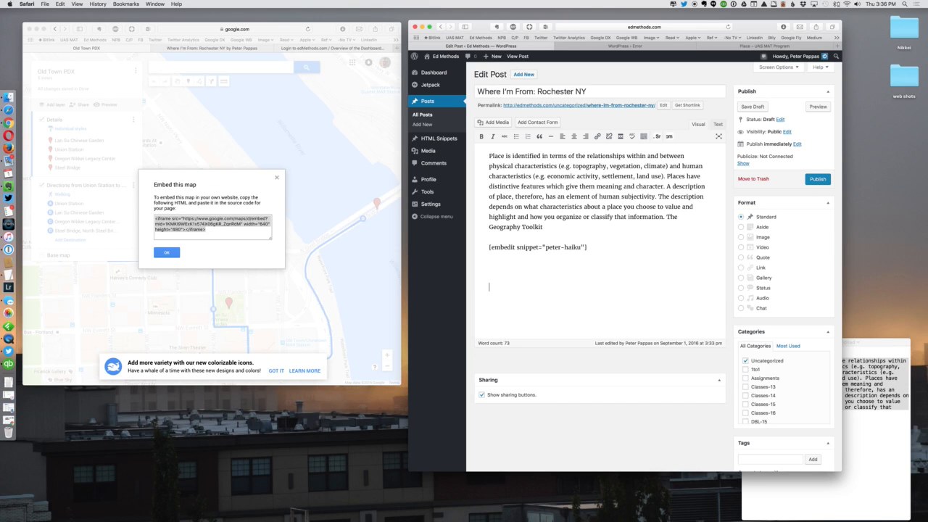
key(BackSpace)
text(Some m)
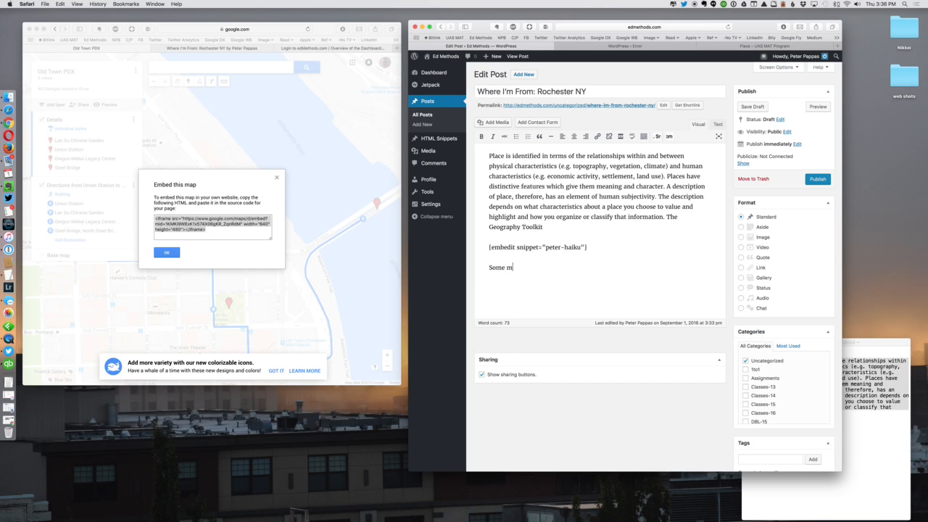
text(ore texthere)
Paste the map snippet's shortcode on a new line below "Some more texthere".
key(Return)
key(Return)
key(Return)
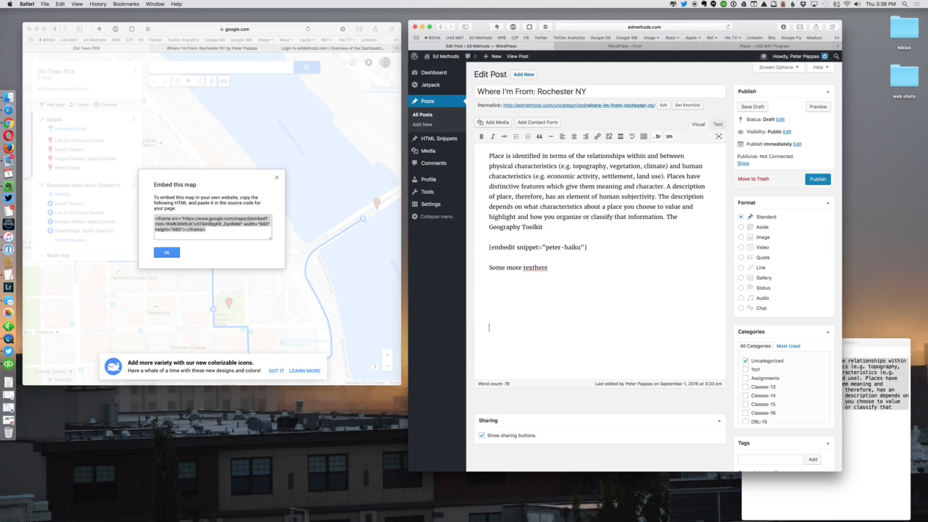
key(BackSpace)
key(BackSpace)
key(super+v)
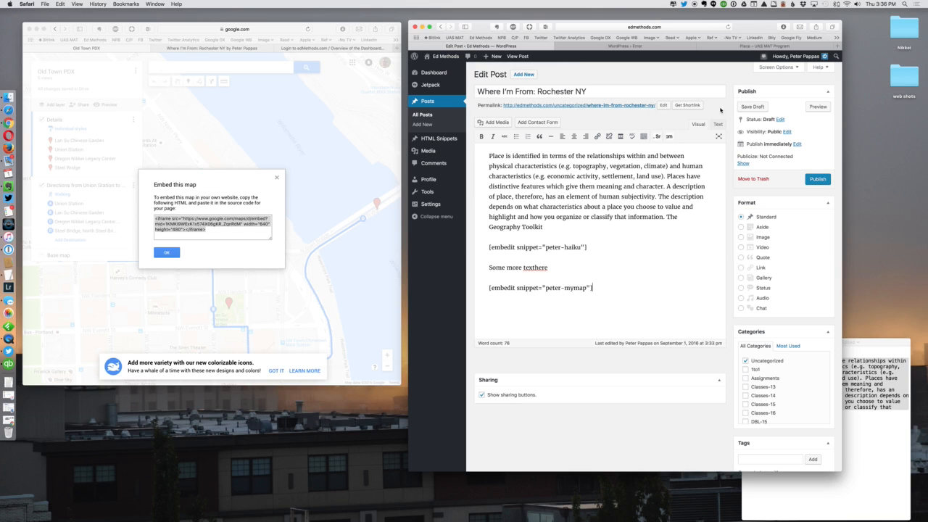
Save the post draft and preview it, paging forward and back through the slides of the embedded Haiku Deck.
click(744, 109)
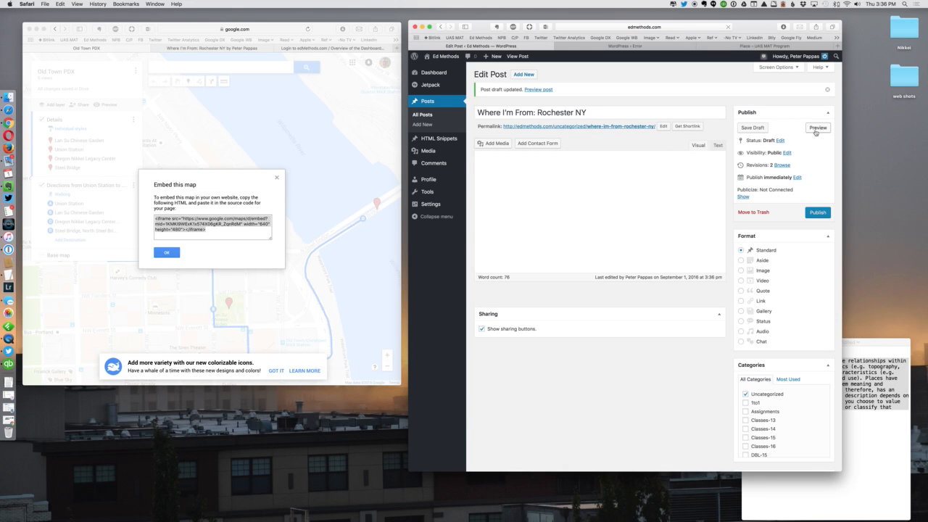
click(817, 128)
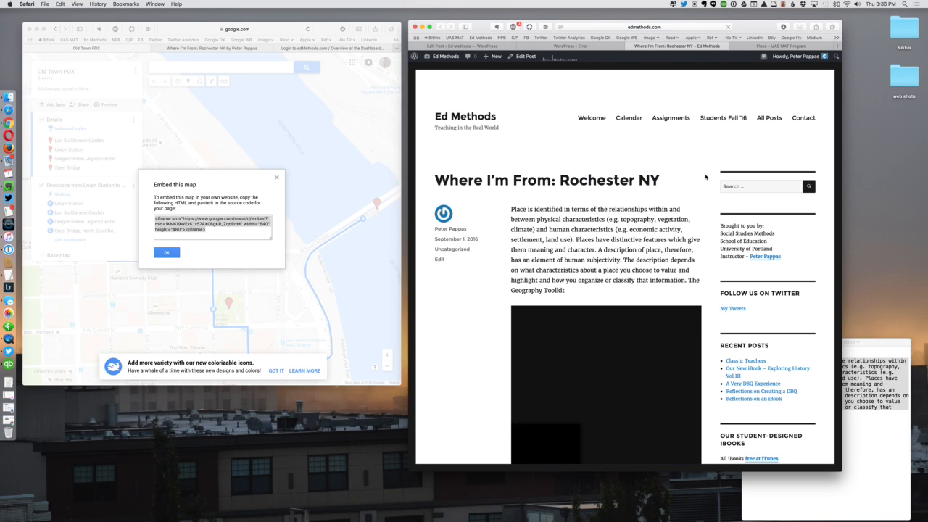
scroll(686, 176, down, 5)
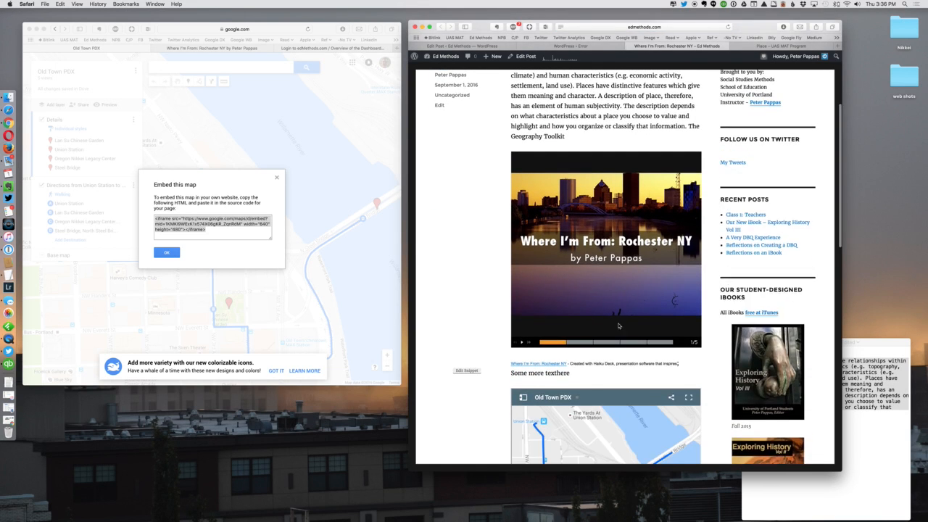
click(639, 305)
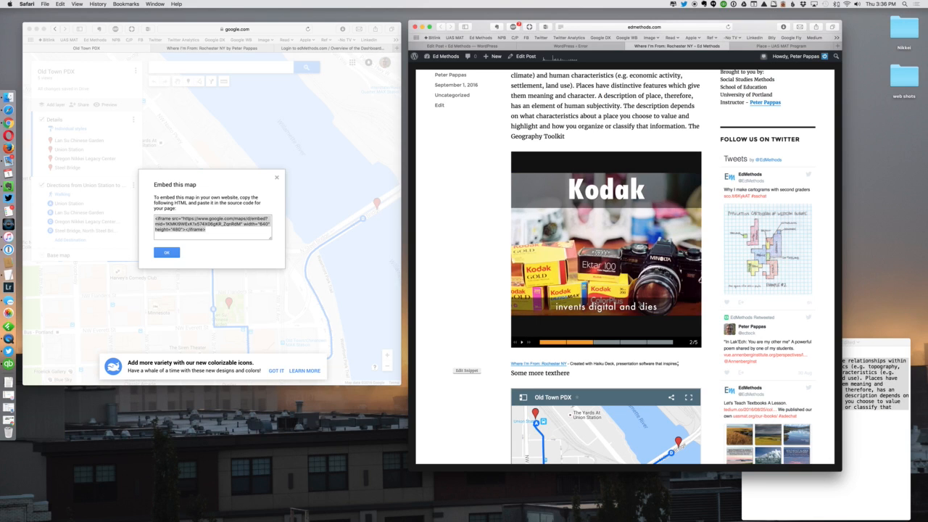
click(639, 305)
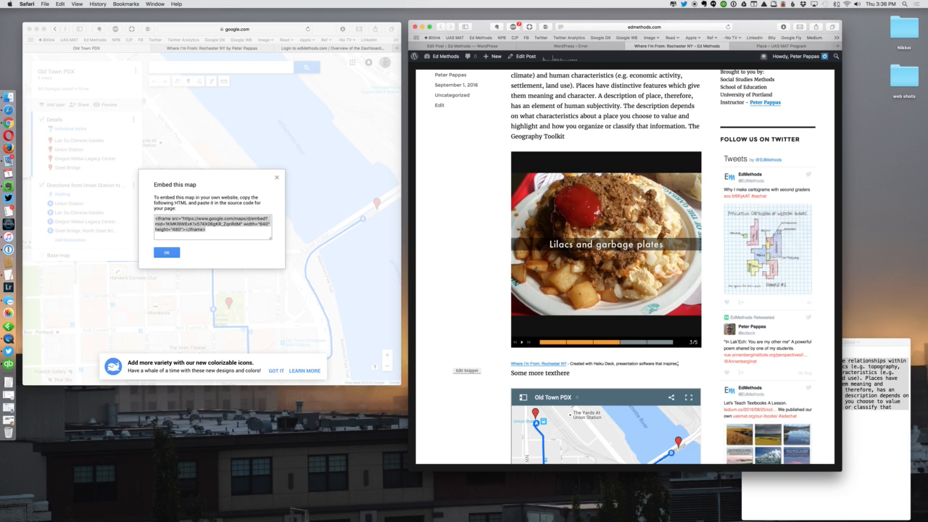
click(535, 256)
Test the embedded Old Town PDX map in the preview by panning, zooming in and opening the Lan Su Chinese Garden marker's details.
scroll(535, 269, down, 3)
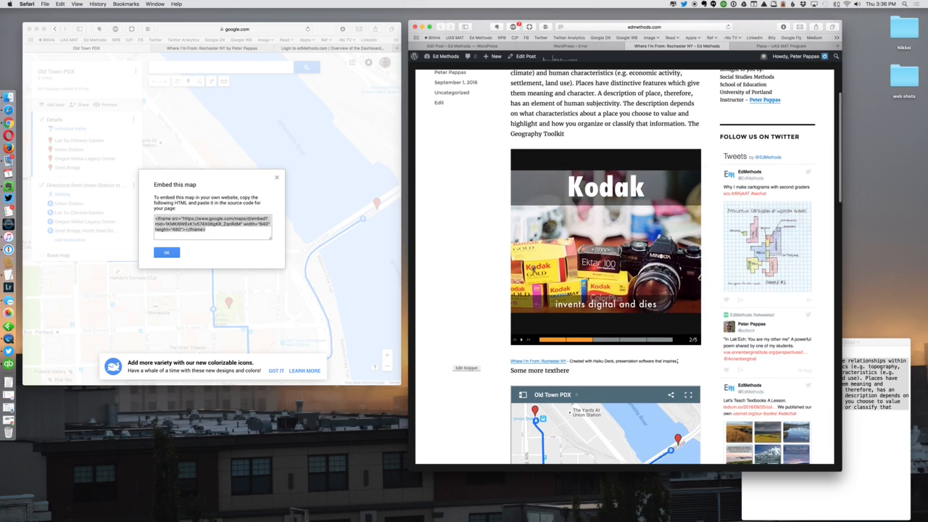
scroll(534, 269, down, 4)
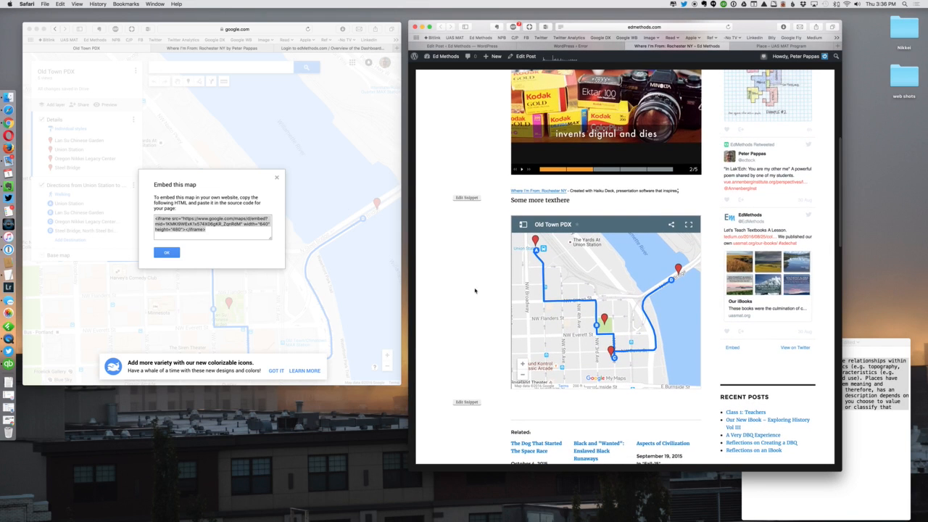
drag(580, 275, 570, 252)
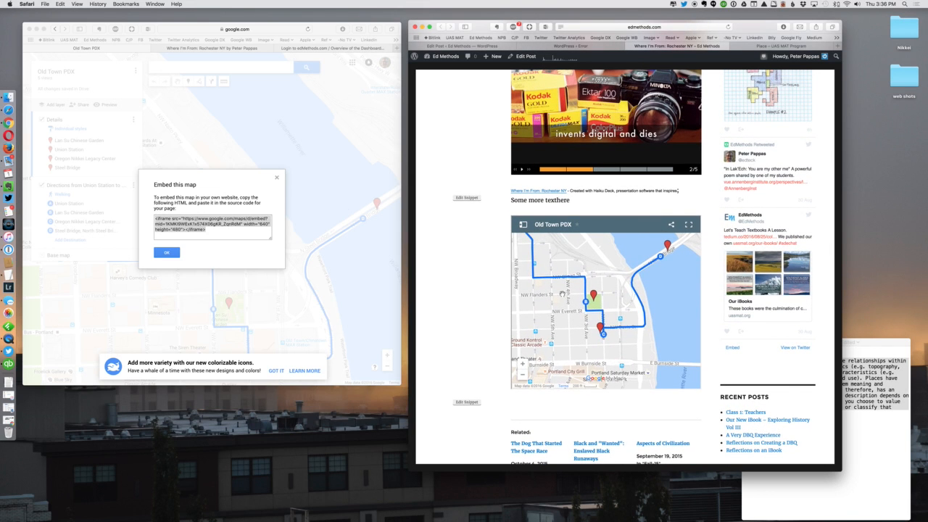
click(522, 362)
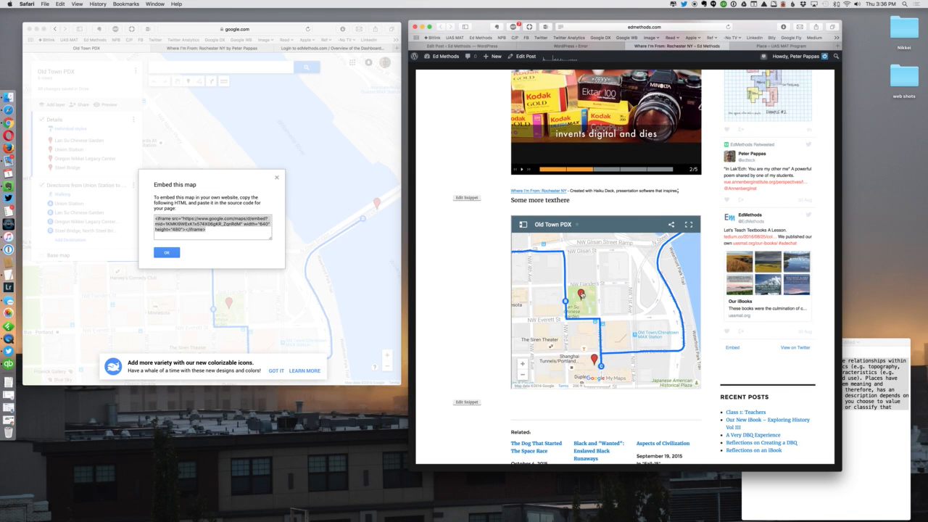
click(582, 295)
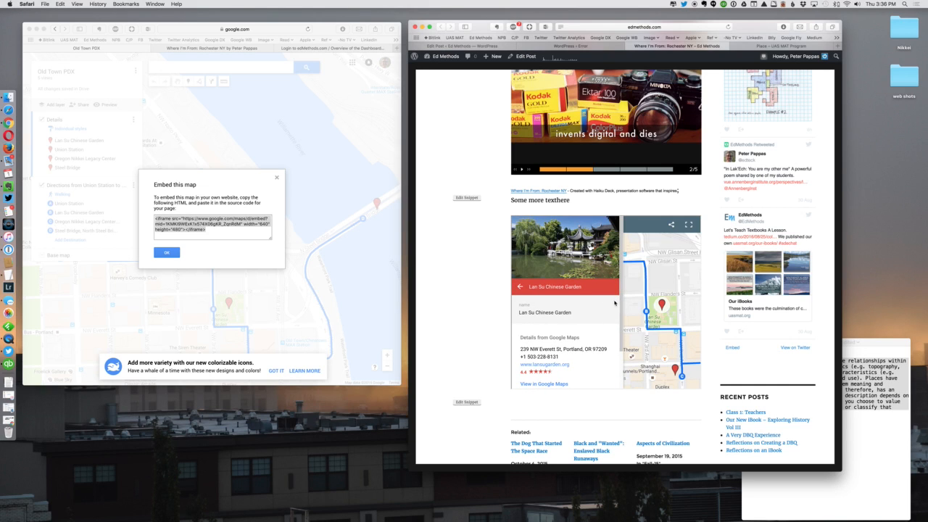